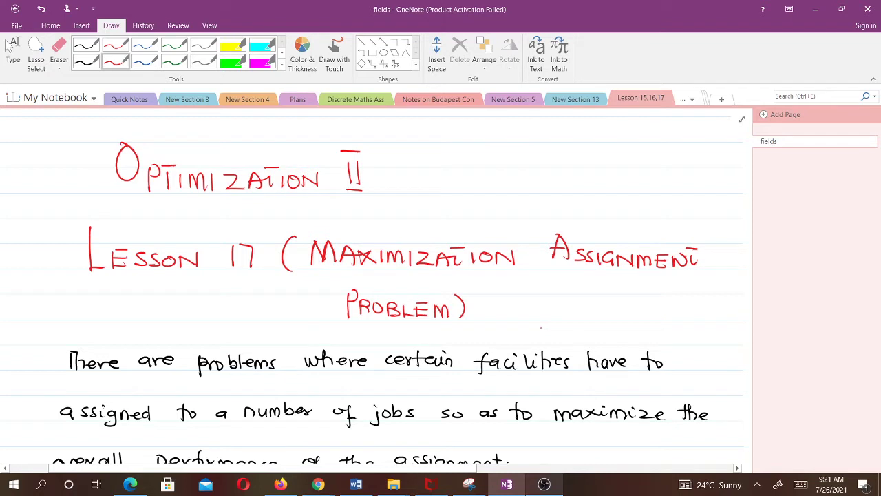
# Scroll down to the question and add a short red ink mark under the word 'maximum'
pyautogui.scroll(-3, 372, 290)
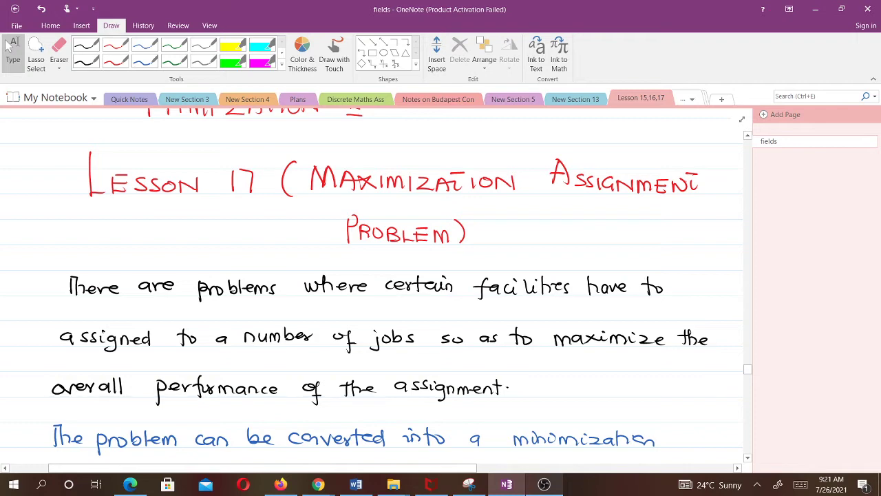
pyautogui.scroll(-3, 372, 286)
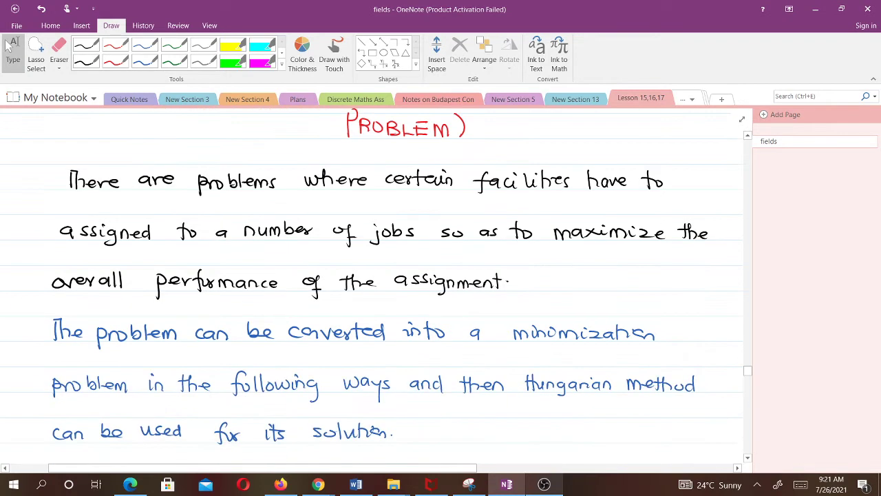
pyautogui.scroll(-3, 372, 286)
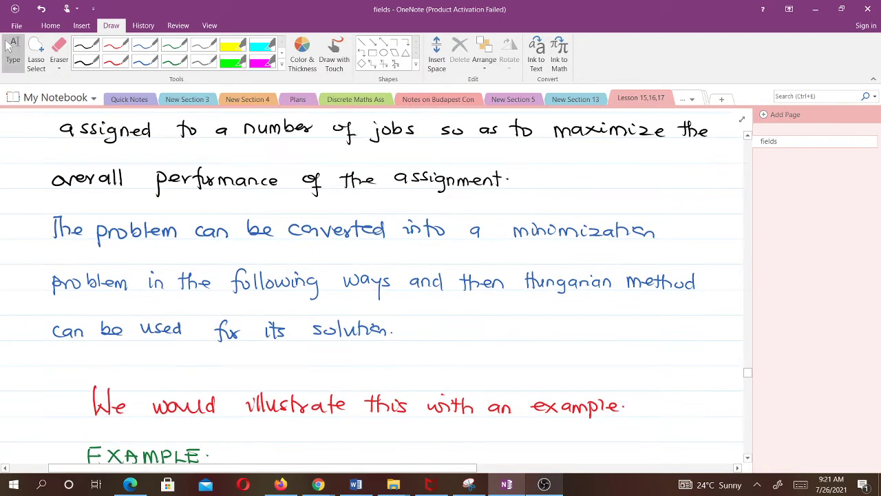
pyautogui.scroll(-3, 372, 286)
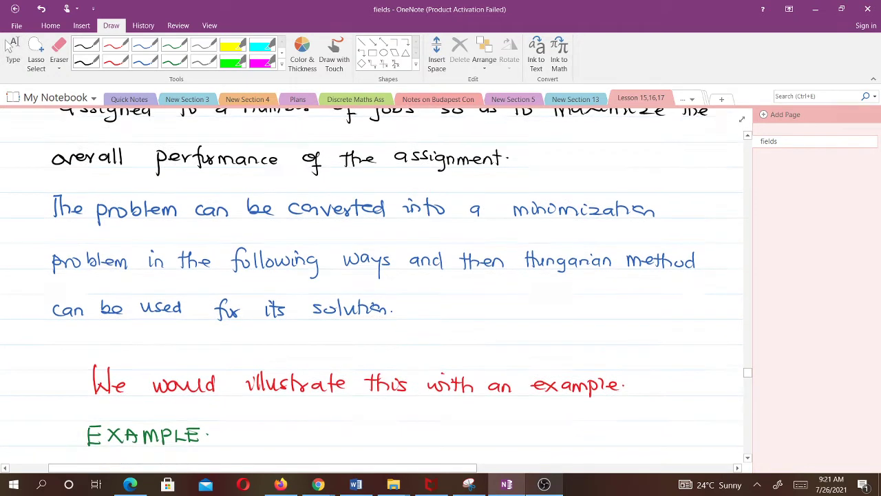
pyautogui.scroll(-3, 372, 286)
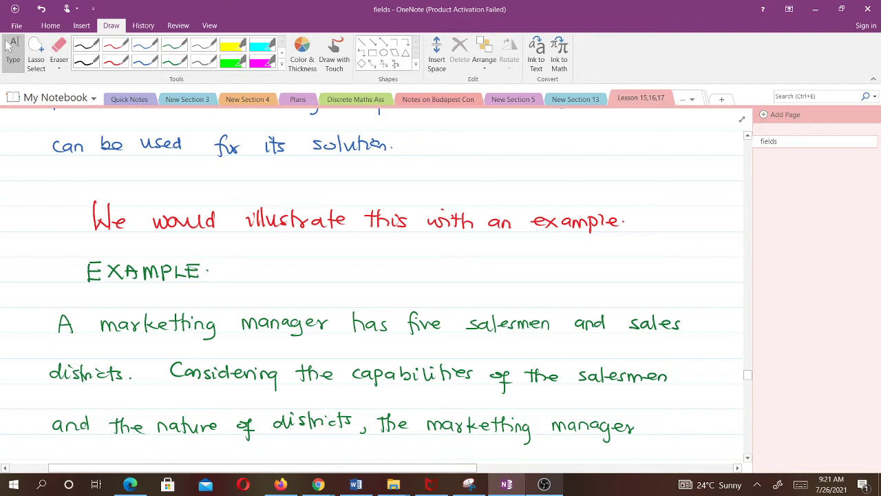
pyautogui.scroll(-3, 372, 286)
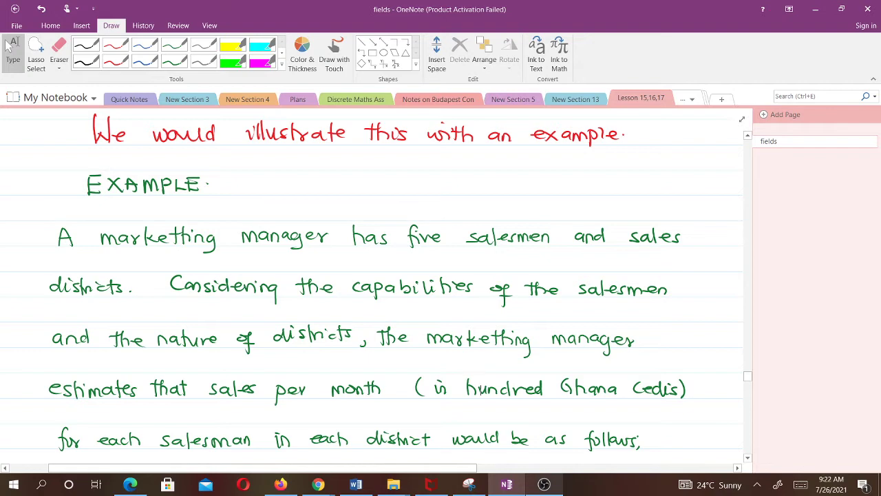
pyautogui.scroll(-5, 372, 282)
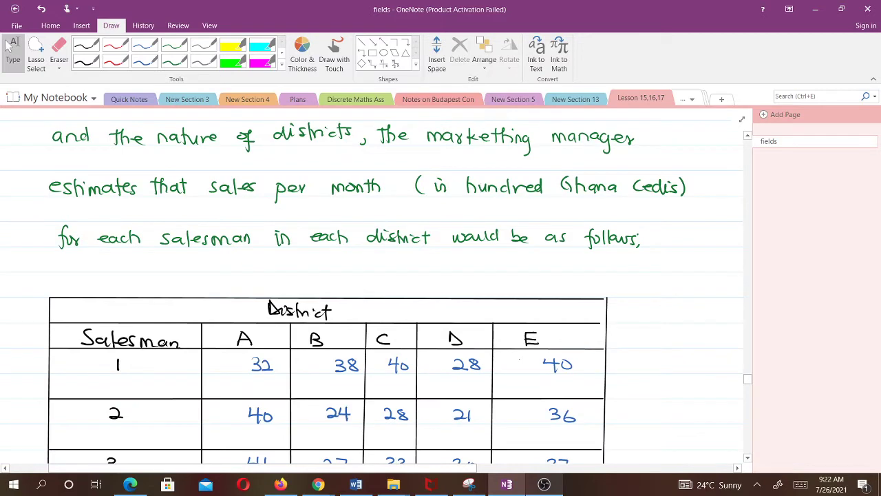
pyautogui.scroll(-5, 372, 282)
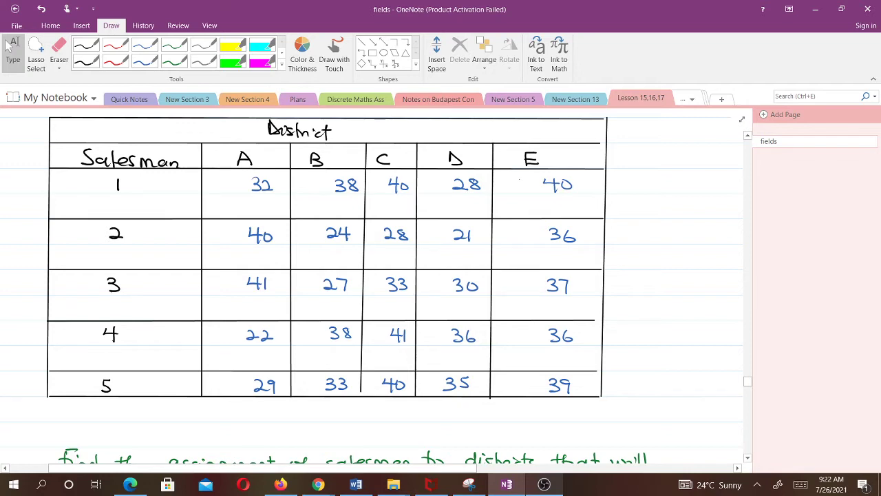
pyautogui.scroll(-4, 372, 282)
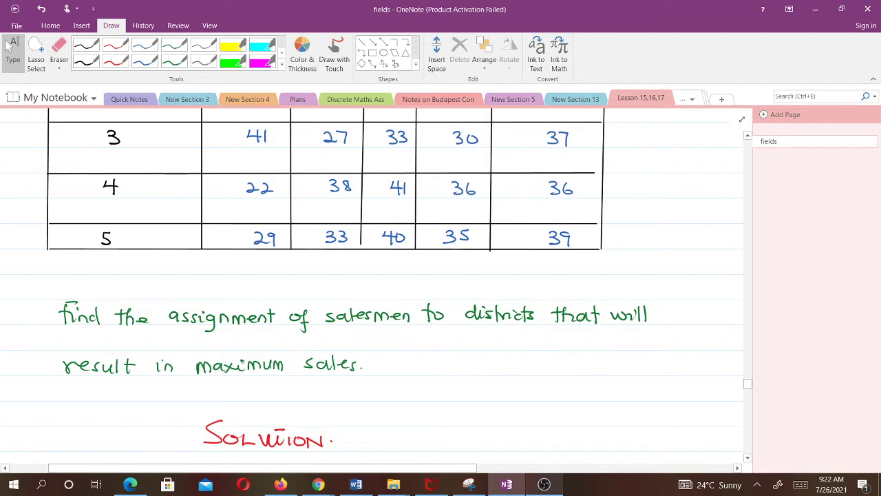
pyautogui.moveTo(241, 385)
pyautogui.mouseDown()
pyautogui.moveTo(256, 380)
pyautogui.moveTo(241, 383)
pyautogui.mouseUp()
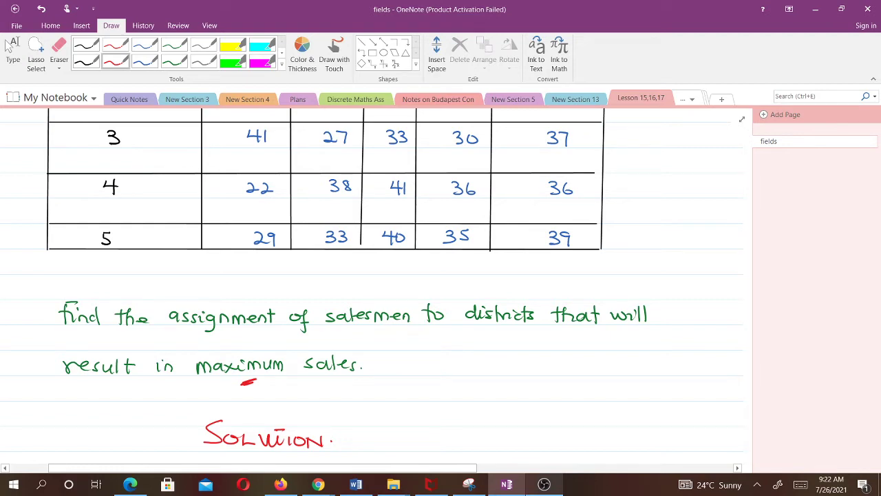
# With the red pen, mark the highest sale 41 in column A of the table
pyautogui.scroll(10, 372, 282)
pyautogui.scroll(-13, 371, 283)
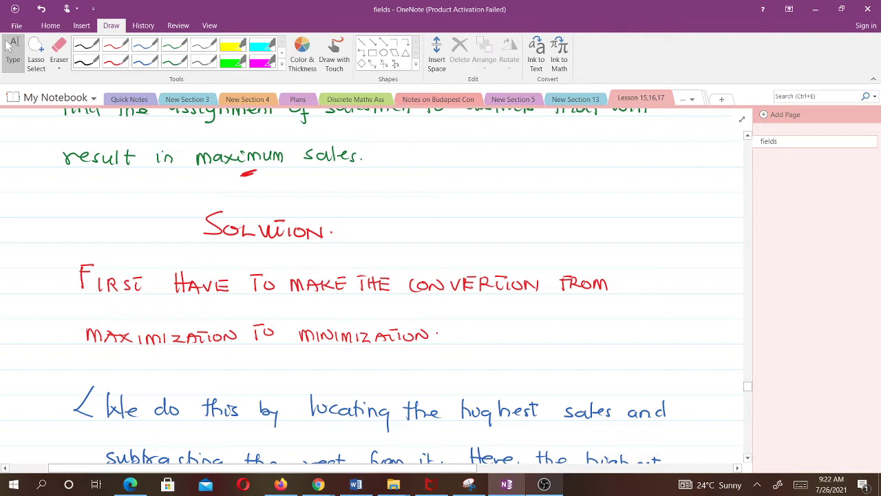
pyautogui.scroll(-3, 372, 283)
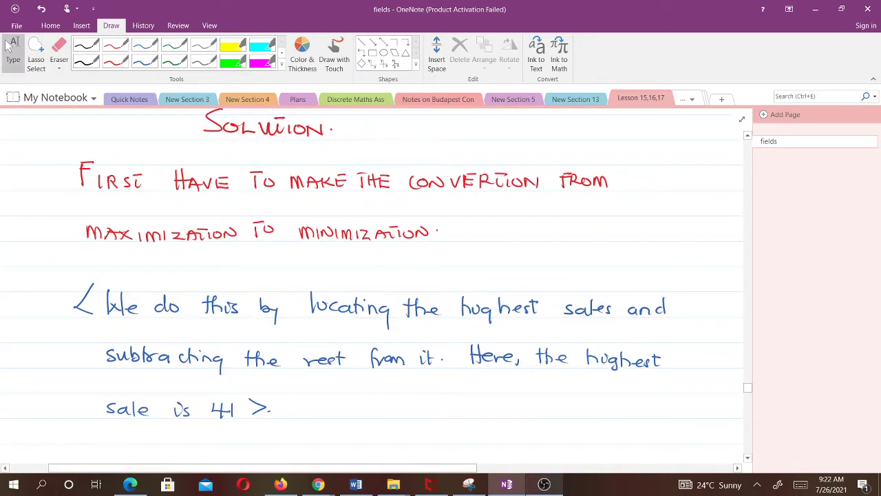
pyautogui.scroll(15, 372, 283)
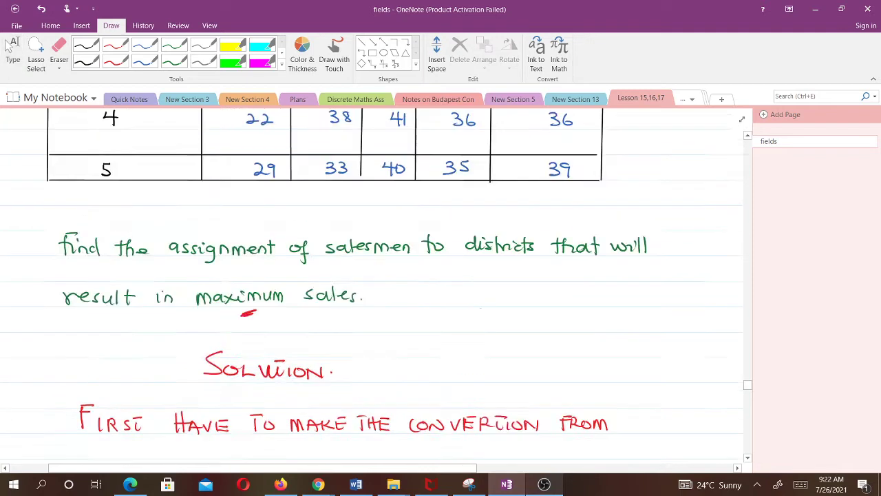
pyautogui.scroll(-3, 372, 282)
pyautogui.scroll(2, 372, 282)
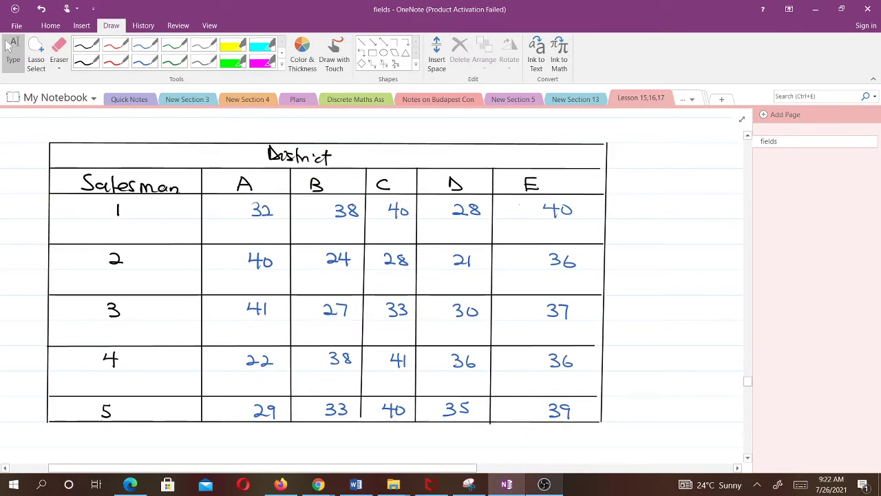
pyautogui.click(116, 60)
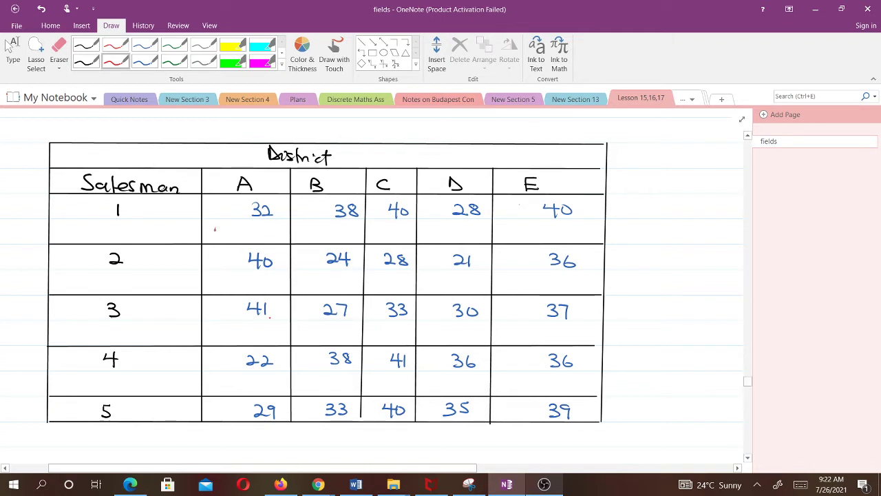
pyautogui.moveTo(215, 228); pyautogui.dragTo(243, 231)
# Tick row 4 of the converted table in red, then return to normal selection
pyautogui.scroll(-15, 372, 282)
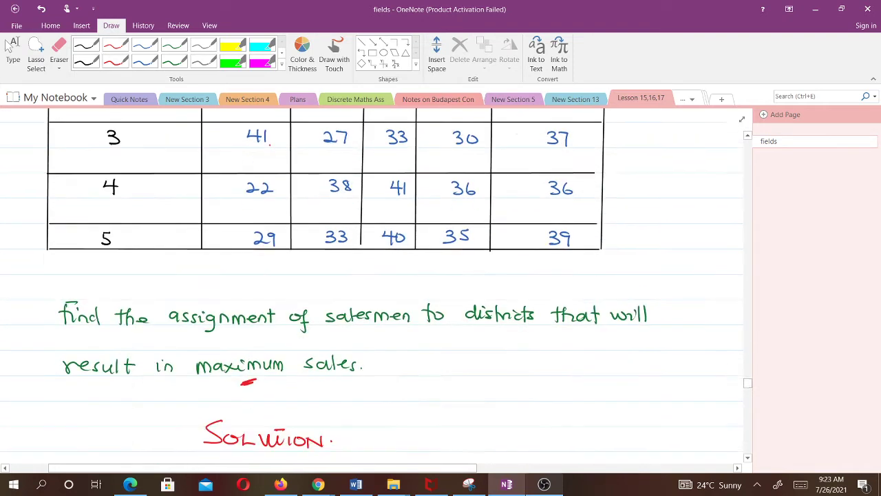
pyautogui.scroll(-10, 372, 282)
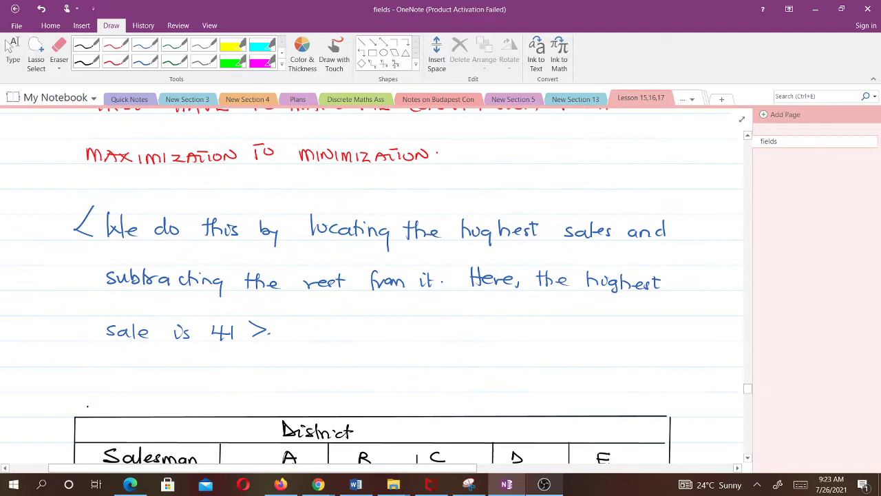
pyautogui.click(8, 46)
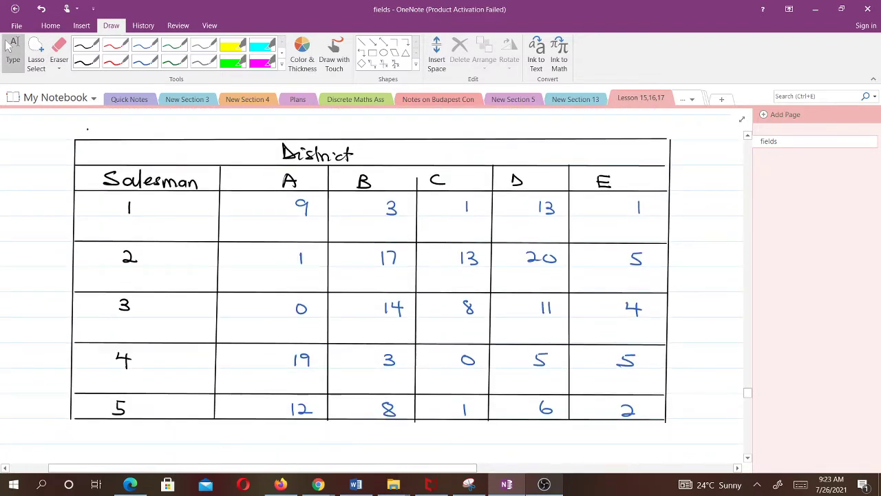
pyautogui.click(115, 60)
pyautogui.moveTo(686, 371)
pyautogui.mouseDown()
pyautogui.moveTo(693, 378)
pyautogui.moveTo(704, 365)
pyautogui.mouseUp()
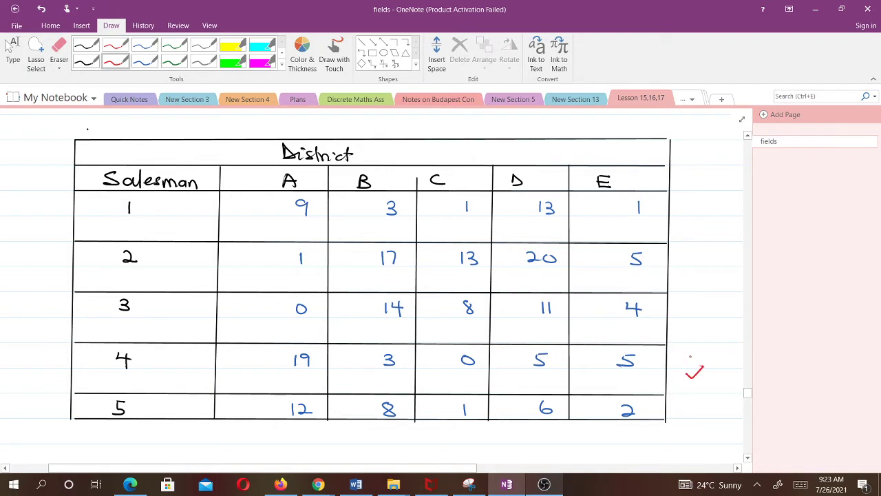
pyautogui.click(8, 44)
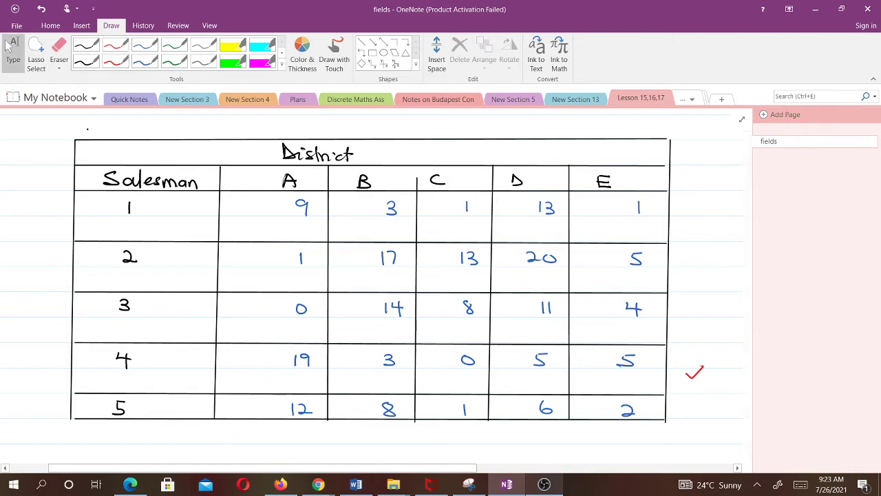
# Return to the original District cost table and tap a red mark beside row 1
pyautogui.scroll(-5, 372, 289)
pyautogui.scroll(-2, 372, 289)
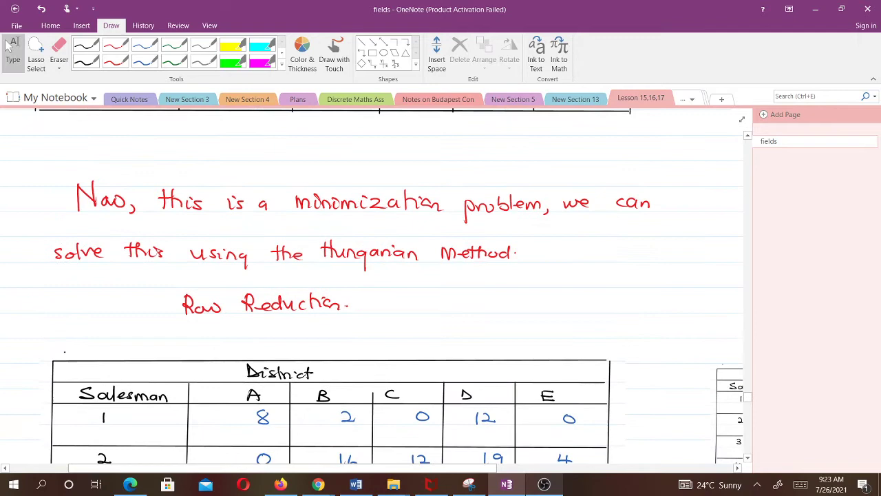
pyautogui.scroll(-1, 372, 290)
pyautogui.hscroll(-2, 372, 290)
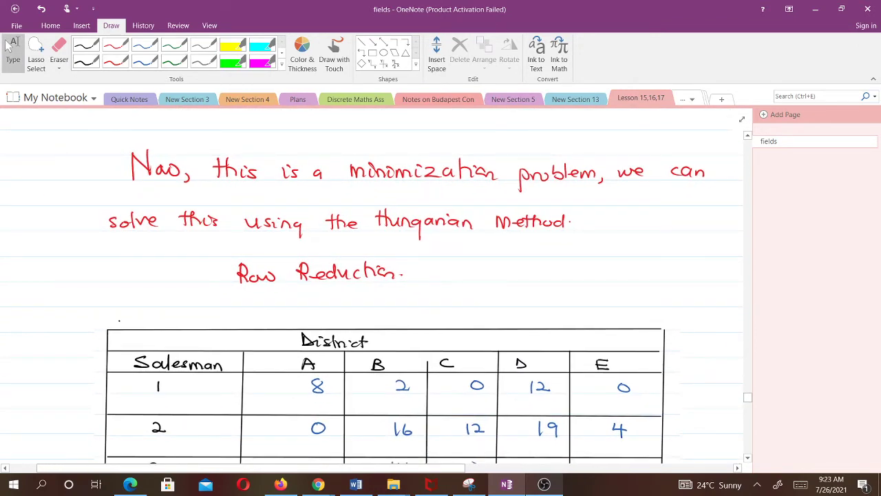
pyautogui.scroll(10, 372, 286)
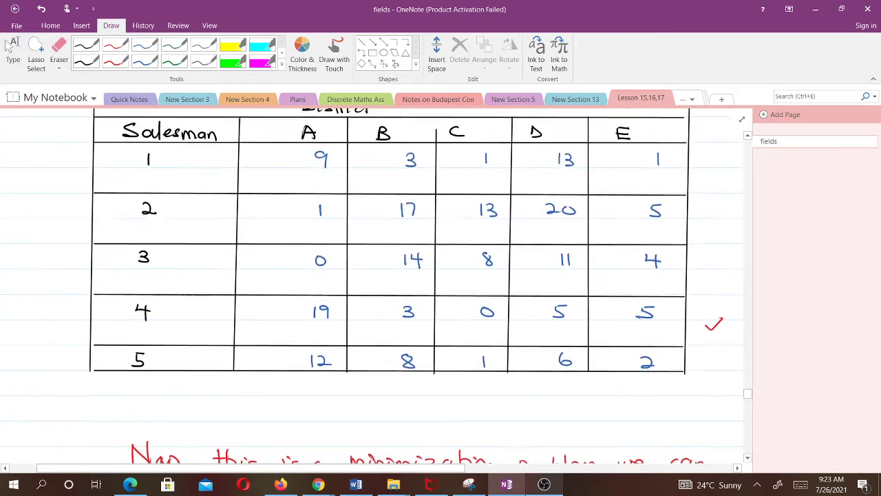
pyautogui.click(115, 60)
pyautogui.click(330, 212)
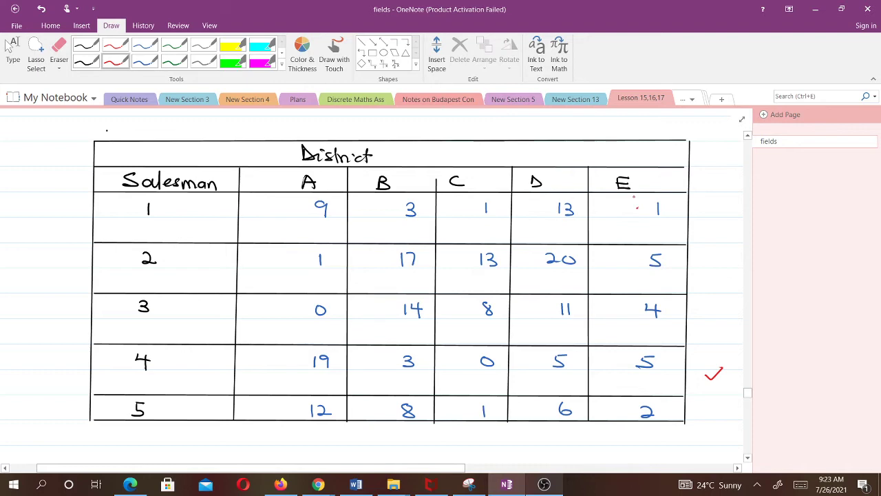
pyautogui.scroll(-10, 637, 206)
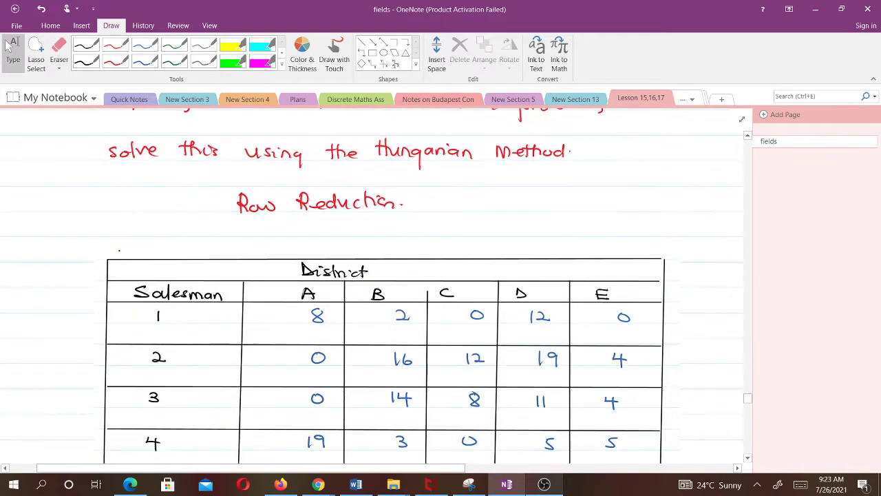
pyautogui.scroll(8, 372, 276)
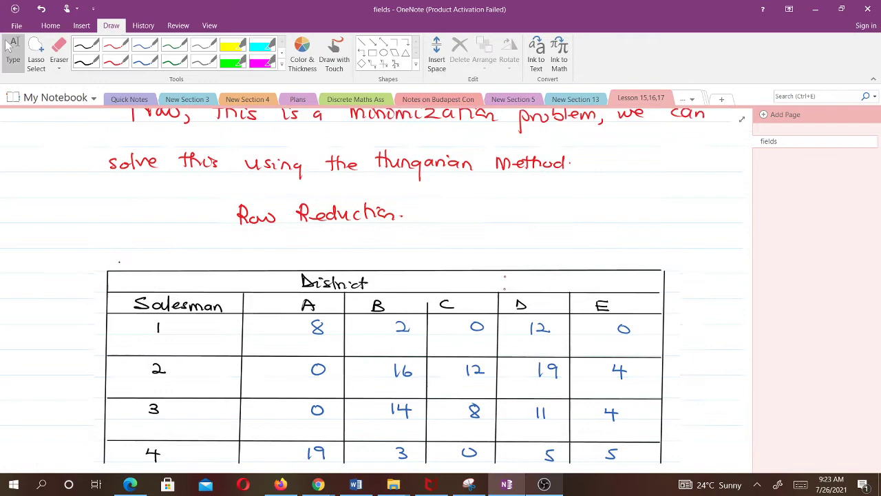
pyautogui.scroll(4, 372, 275)
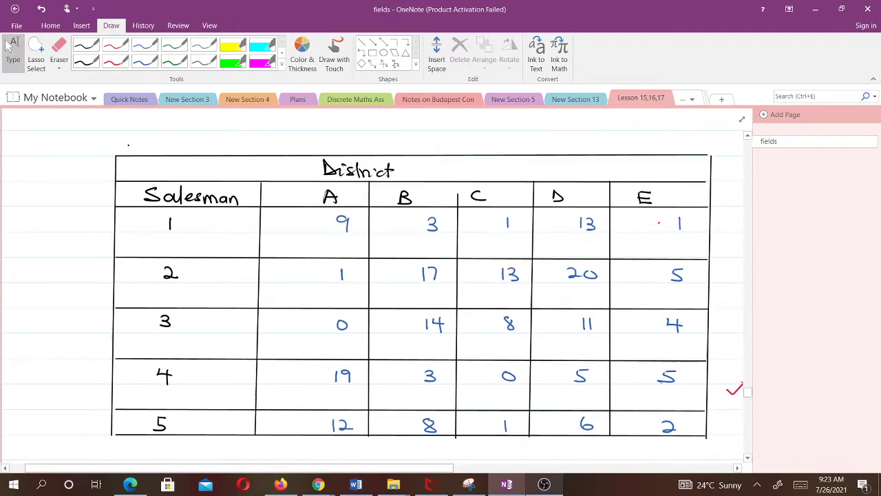
# Draw a red check mark to the right of the Row Reduction District table
pyautogui.scroll(-14, 372, 275)
pyautogui.scroll(-5, 372, 275)
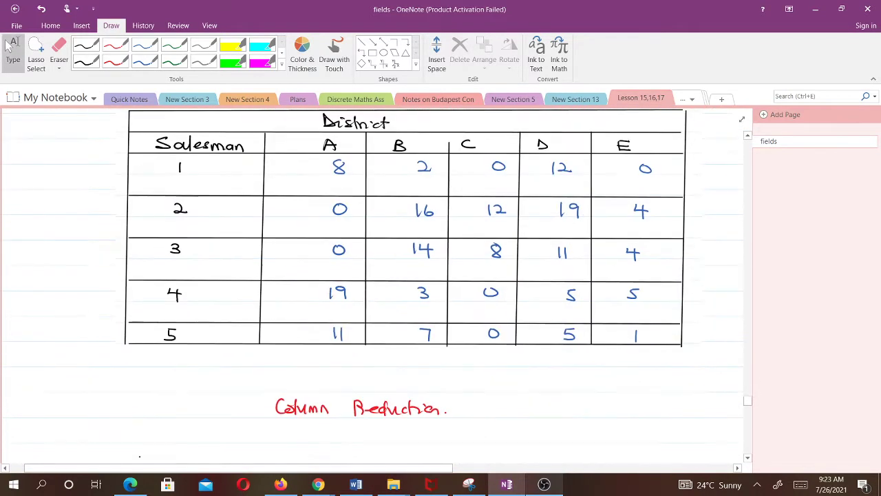
pyautogui.scroll(2, 372, 275)
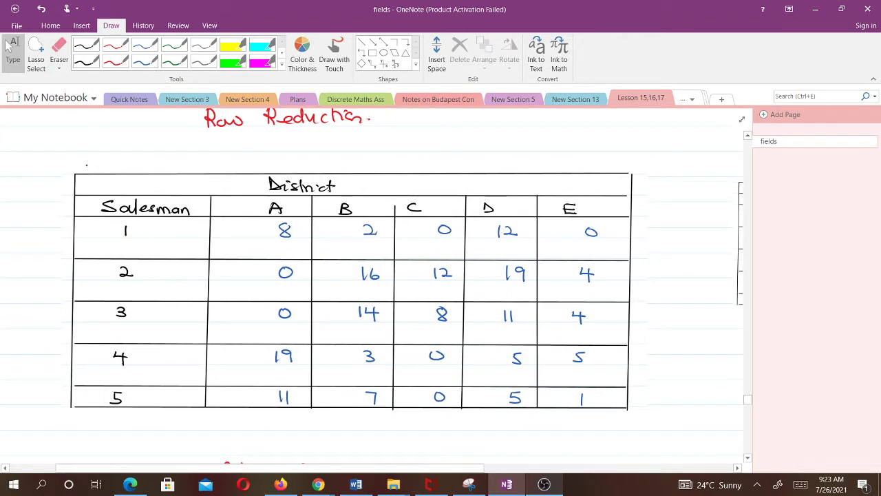
pyautogui.click(115, 60)
pyautogui.moveTo(648, 310); pyautogui.dragTo(667, 302)
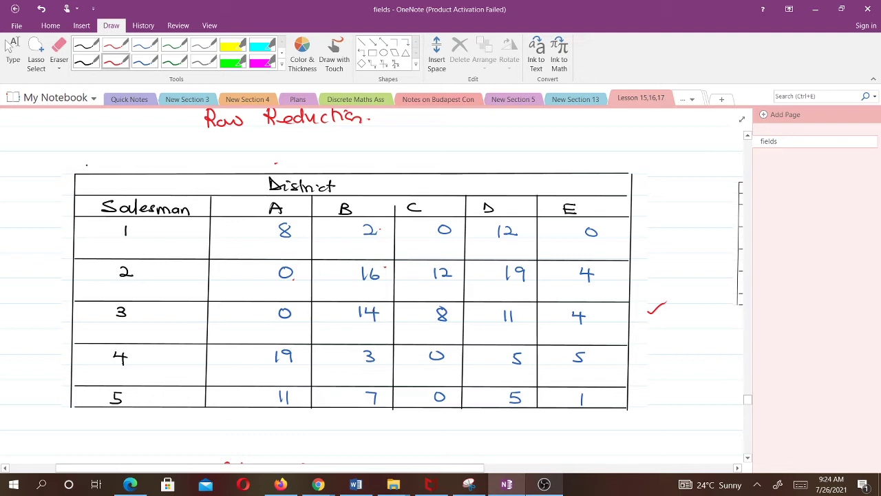
# Add a small red tick below the Column Reduction table
pyautogui.scroll(-5, 372, 286)
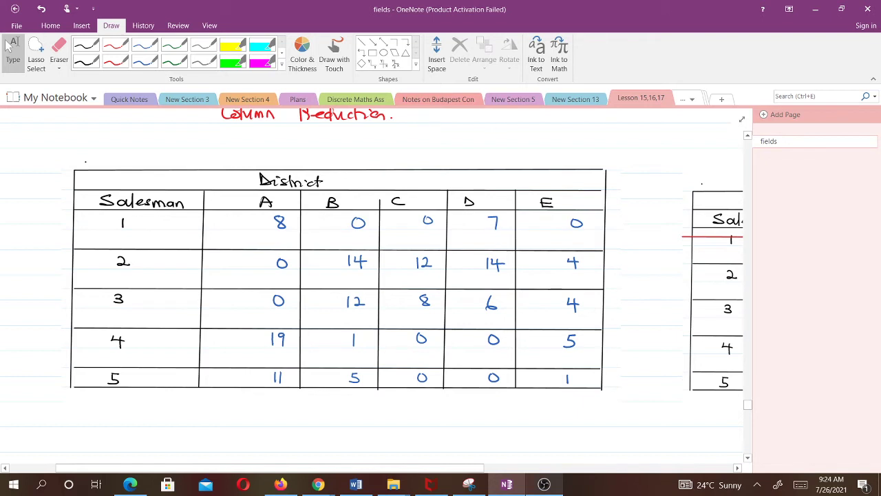
pyautogui.click(115, 60)
pyautogui.moveTo(296, 412); pyautogui.dragTo(304, 409)
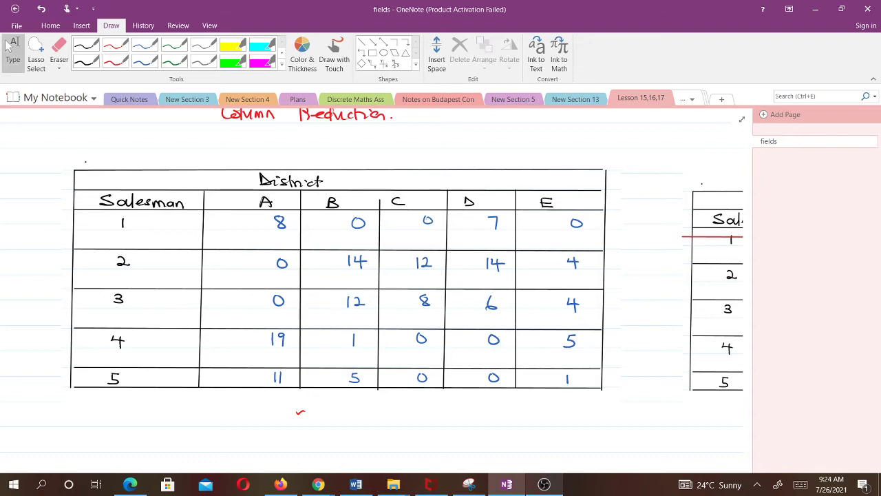
# Handwrite the counts 5 and 4 in red beneath the line-covered table copy
pyautogui.hscroll(5, 8, 45)
pyautogui.hscroll(3, 9, 46)
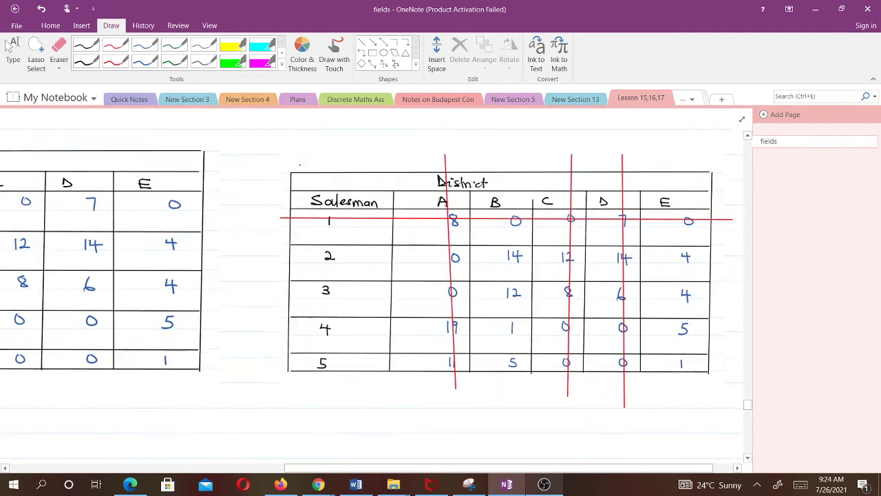
pyautogui.hscroll(2, 8, 45)
pyautogui.scroll(-1, 9, 46)
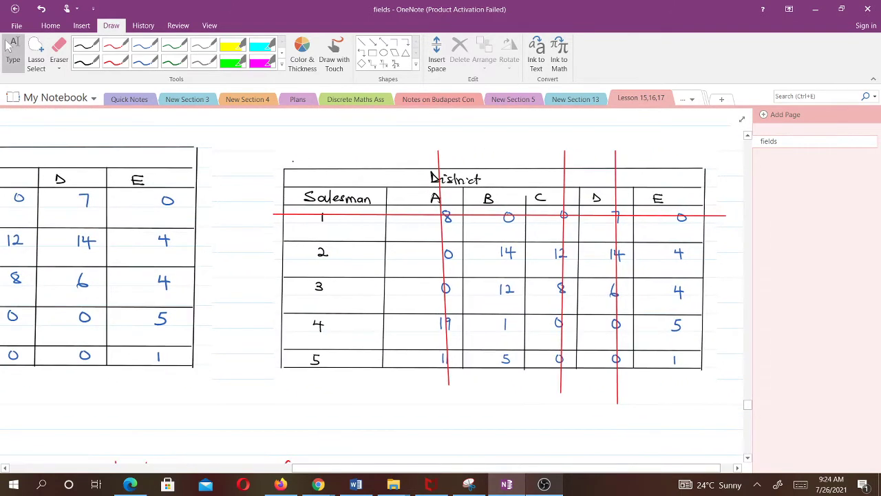
pyautogui.click(115, 60)
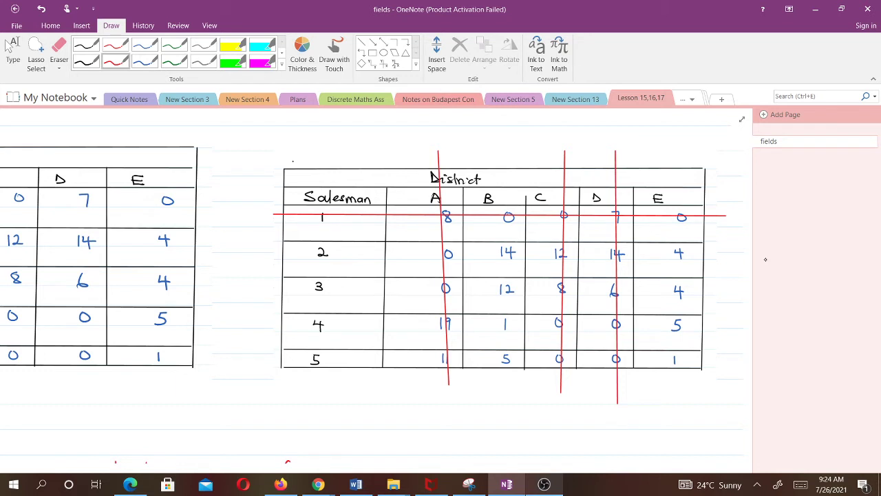
pyautogui.moveTo(360, 398)
pyautogui.mouseDown()
pyautogui.moveTo(350, 411)
pyautogui.moveTo(378, 405)
pyautogui.mouseUp()
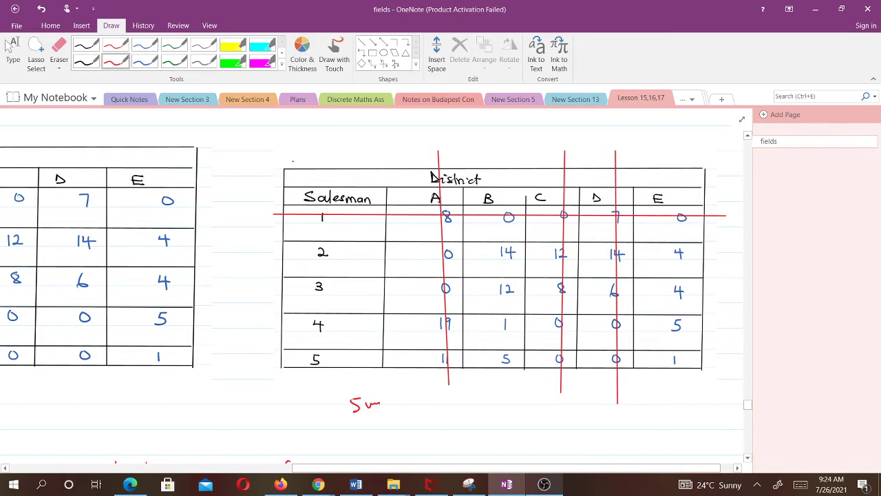
pyautogui.moveTo(485, 383)
pyautogui.mouseDown()
pyautogui.moveTo(482, 392)
pyautogui.moveTo(497, 395)
pyautogui.mouseUp()
pyautogui.moveTo(491, 381)
pyautogui.mouseDown()
pyautogui.moveTo(493, 403)
pyautogui.moveTo(522, 393)
pyautogui.mouseUp()
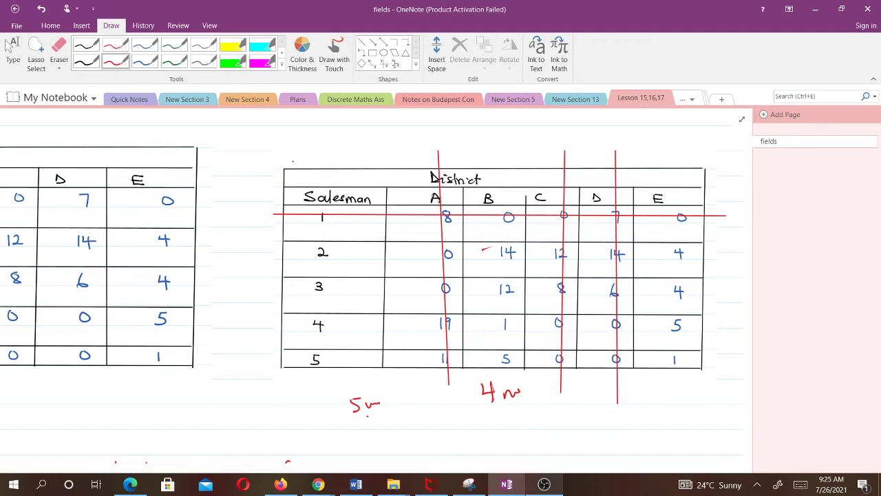
pyautogui.scroll(6, 372, 289)
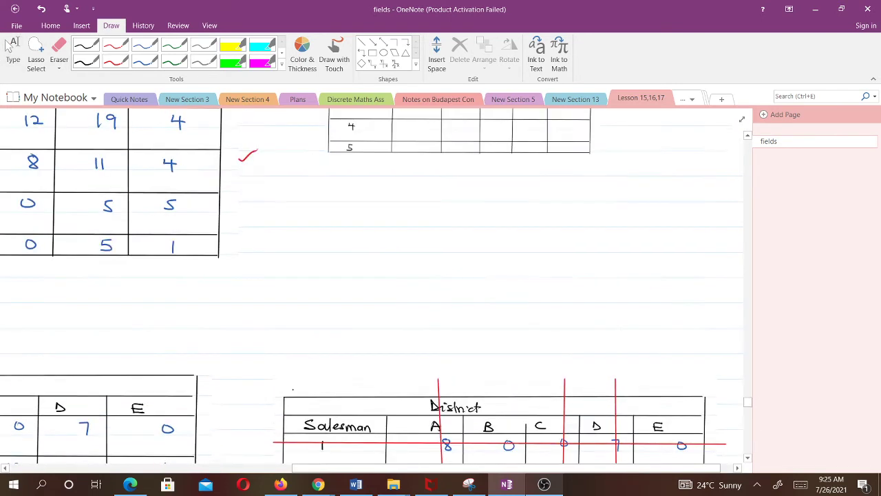
# Scroll past the 'not optimal' notes and 'Next STEP' heading to the red-valued District table
pyautogui.scroll(-5, 372, 286)
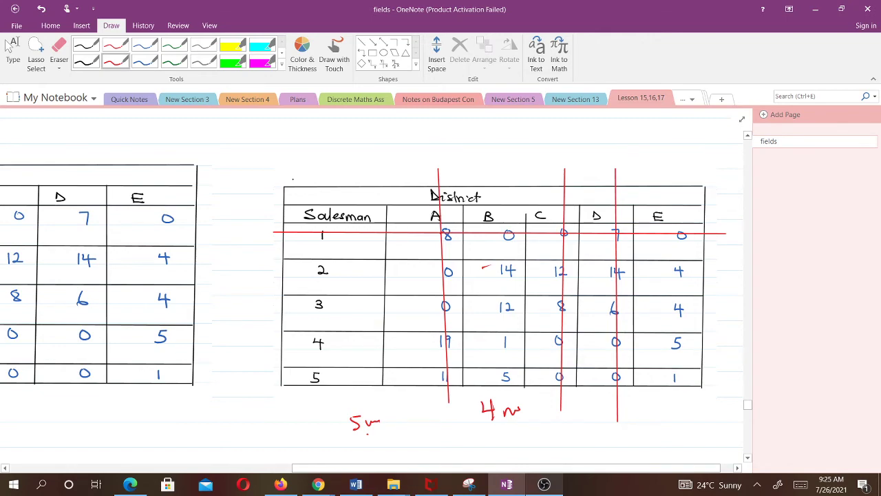
pyautogui.scroll(-3, 372, 275)
pyautogui.hscroll(-5, 372, 275)
pyautogui.scroll(-7, 372, 275)
pyautogui.hscroll(-2, 372, 275)
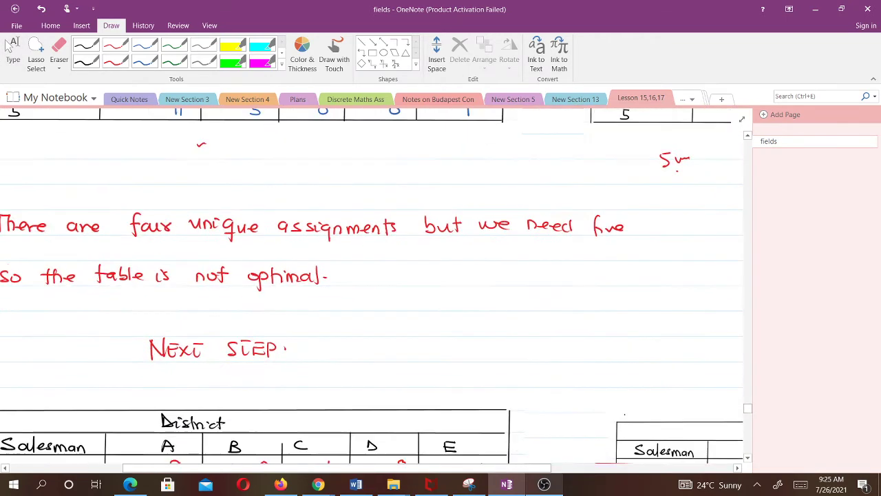
pyautogui.scroll(-1, 372, 276)
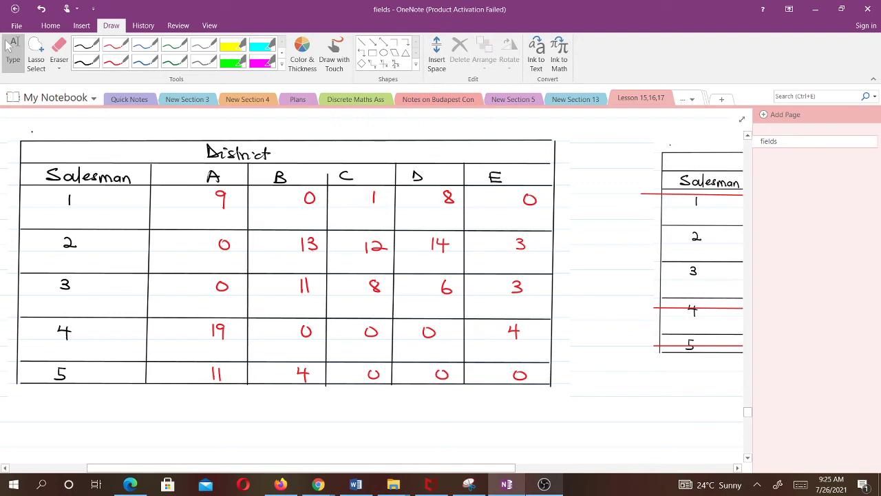
# Write a red 4 beneath the line-covered adjusted table and point out the 3 in row 3, column E
pyautogui.hscroll(10, 372, 275)
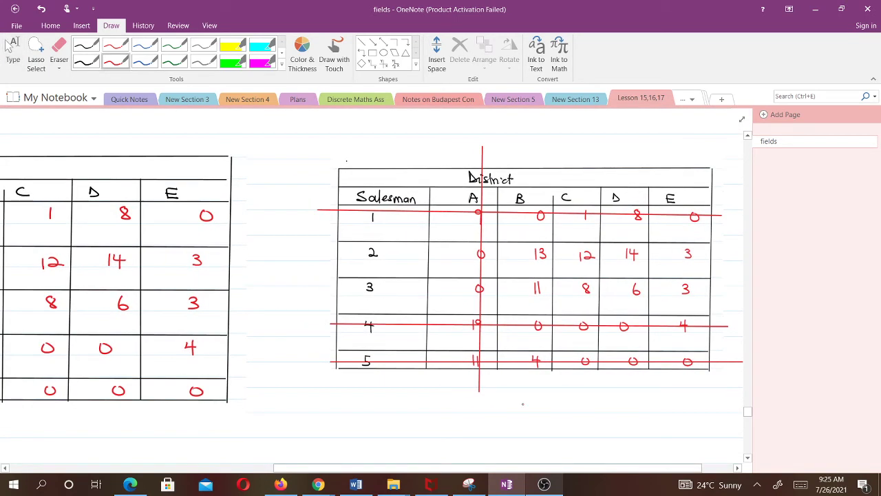
pyautogui.moveTo(531, 390)
pyautogui.mouseDown()
pyautogui.moveTo(539, 398)
pyautogui.moveTo(533, 410)
pyautogui.mouseUp()
pyautogui.click(694, 292)
pyautogui.hscroll(-5, 372, 276)
pyautogui.scroll(-2, 372, 276)
# Label the covering lines on rows 1, 4 and 5 as 1, 2 and 3 in red
pyautogui.hscroll(-3, 372, 275)
pyautogui.scroll(-5, 371, 276)
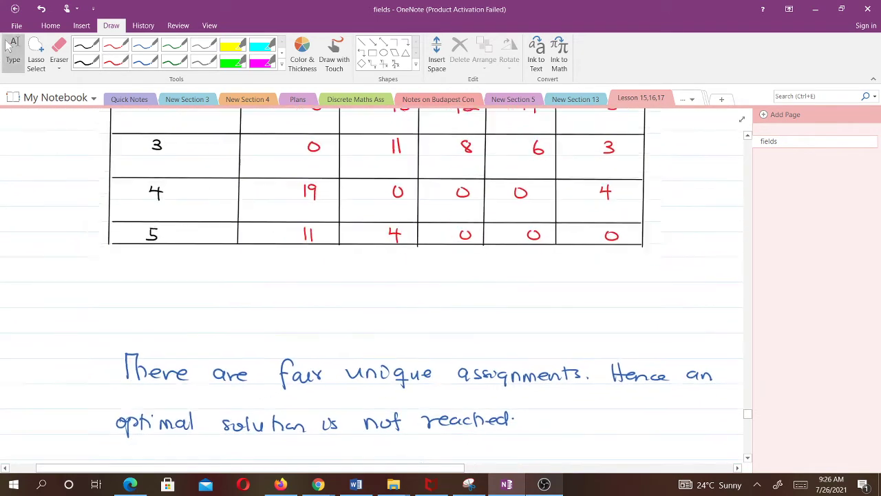
pyautogui.scroll(-3, 372, 276)
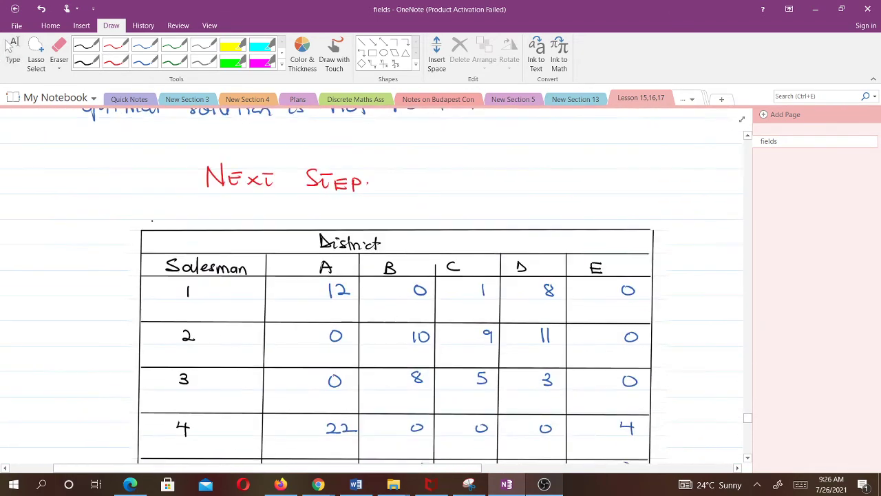
pyautogui.hscroll(2, 372, 275)
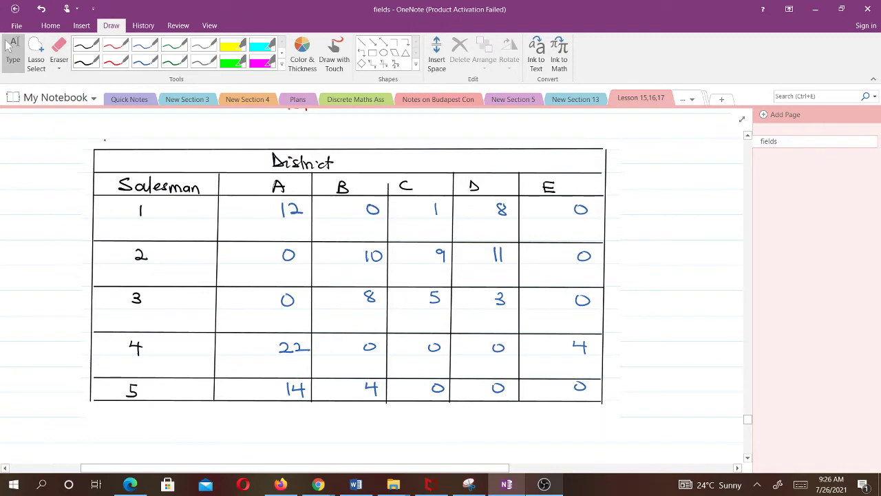
pyautogui.hscroll(5, 372, 275)
pyautogui.hscroll(-6, 372, 276)
pyautogui.scroll(1, 372, 275)
pyautogui.scroll(-3, 372, 276)
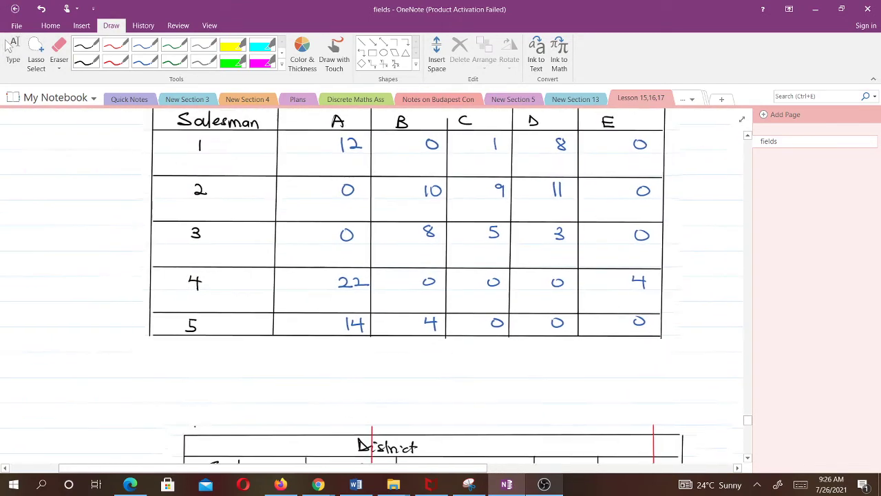
pyautogui.scroll(-5, 372, 276)
pyautogui.hscroll(-2, 372, 276)
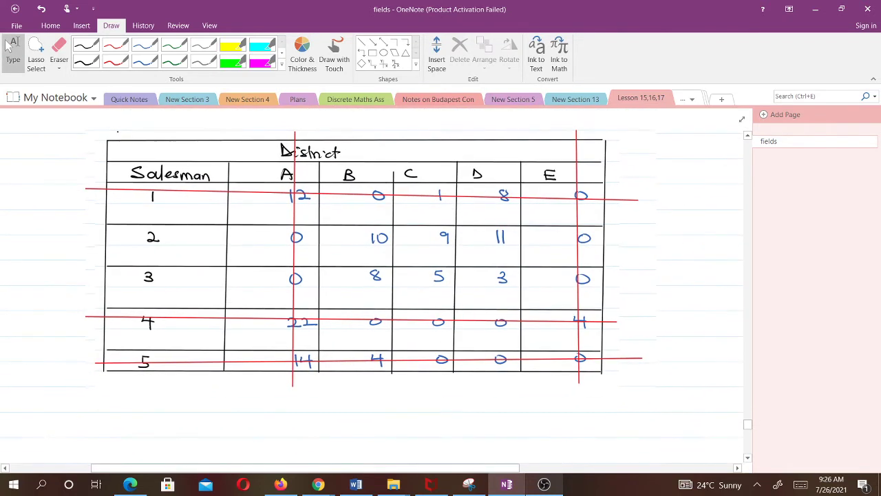
pyautogui.scroll(5, 372, 276)
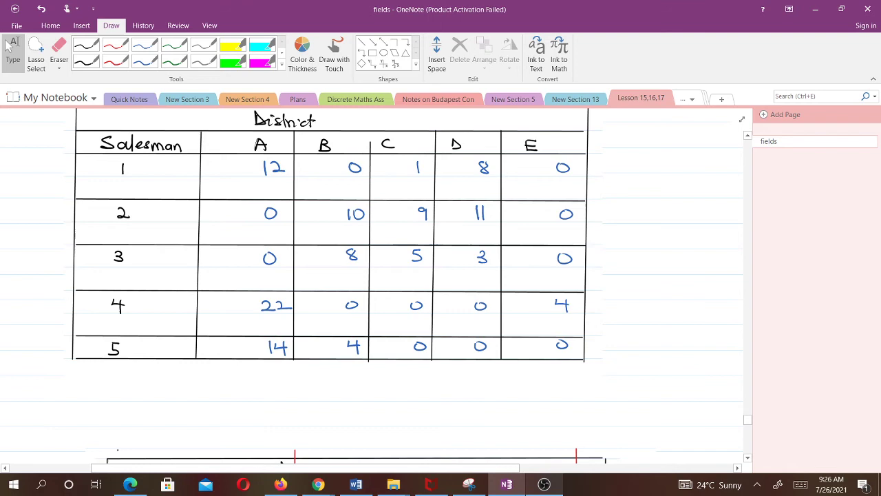
pyautogui.scroll(-4, 372, 276)
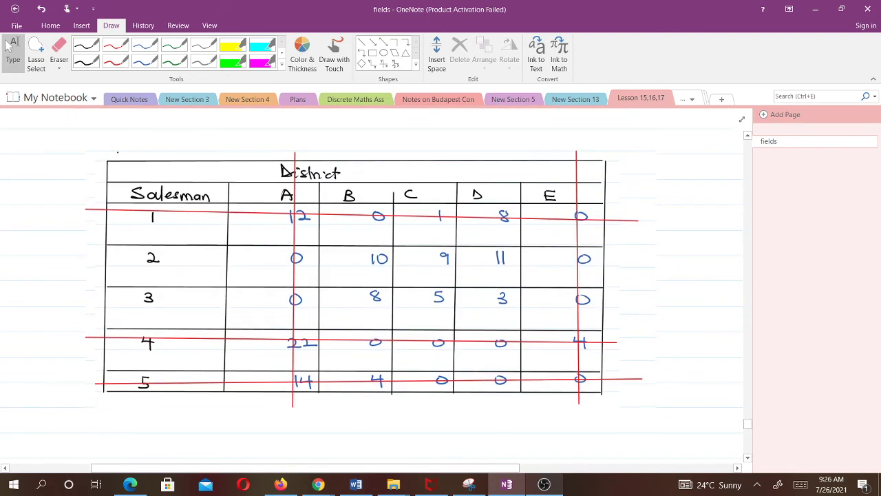
pyautogui.click(115, 60)
pyautogui.moveTo(652, 209); pyautogui.dragTo(654, 218)
pyautogui.moveTo(627, 336); pyautogui.dragTo(638, 341)
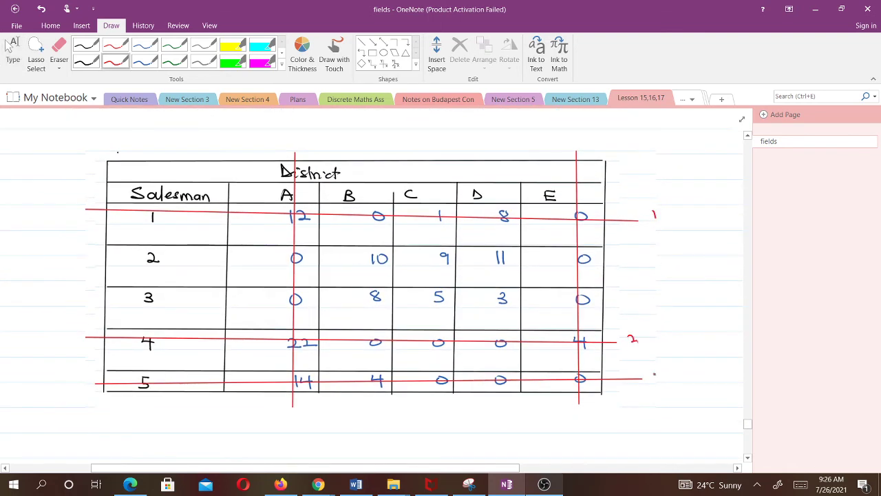
pyautogui.click(644, 376)
pyautogui.moveTo(655, 374); pyautogui.dragTo(657, 379)
# Label the column A and column E covering lines as 4 and 5 in red
pyautogui.moveTo(282, 414); pyautogui.dragTo(295, 419)
pyautogui.moveTo(294, 413); pyautogui.dragTo(293, 428)
pyautogui.moveTo(580, 414); pyautogui.dragTo(583, 426)
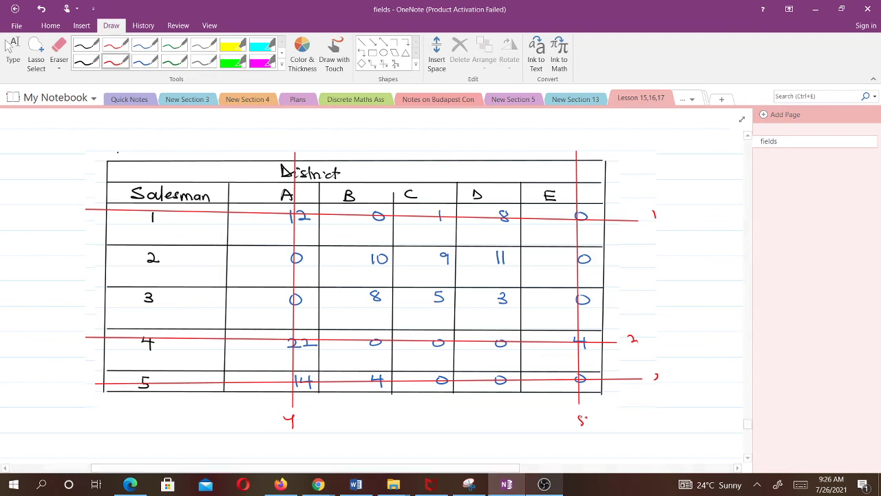
pyautogui.scroll(5, 371, 276)
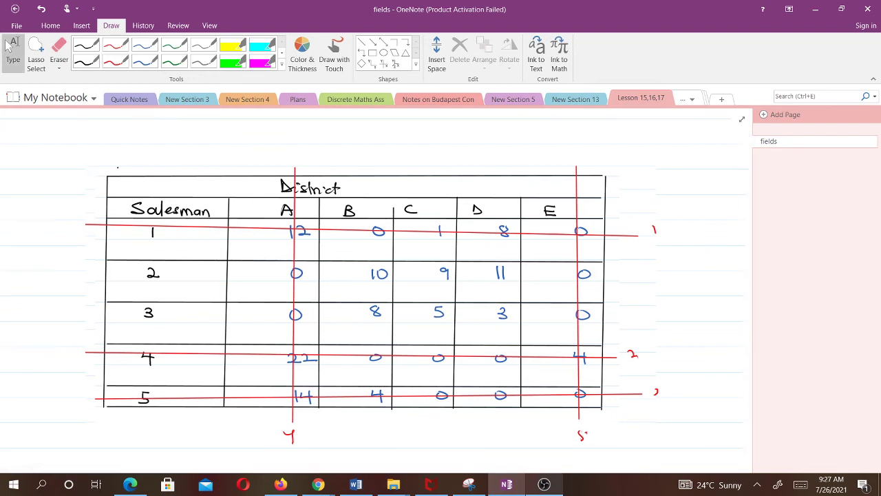
pyautogui.scroll(1, 8, 45)
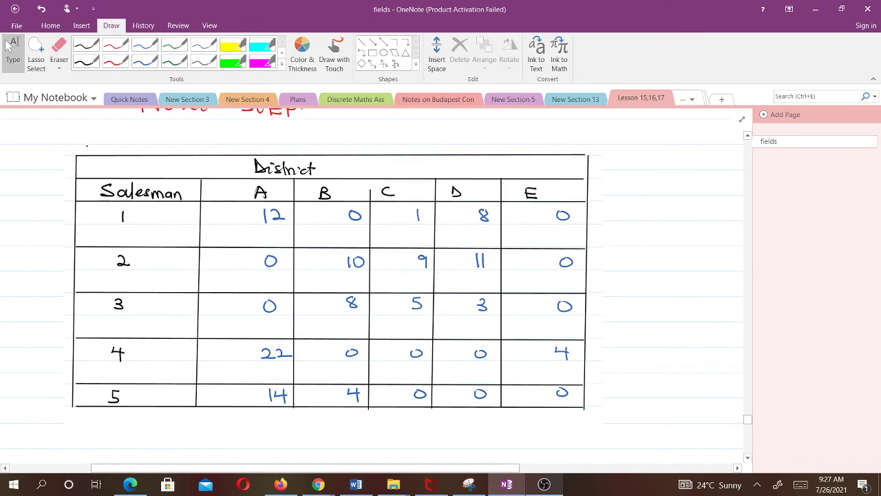
# Switch to red ink with Alt+D to dot the assigned zeros 1–B, 2–A, 3–E, 4–C, 5–D
pyautogui.hotkey('alt', 'd')
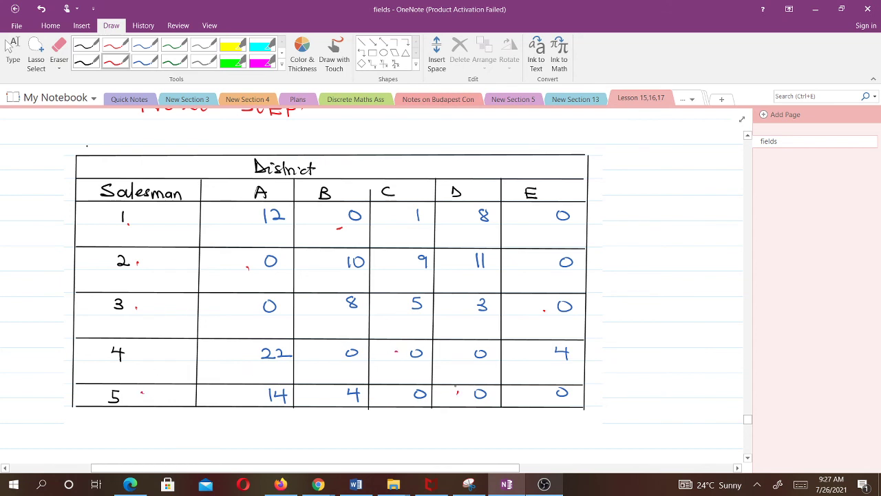
# Draw a red checkmark beside Assignment A's sales total of 191
pyautogui.scroll(-10, 371, 276)
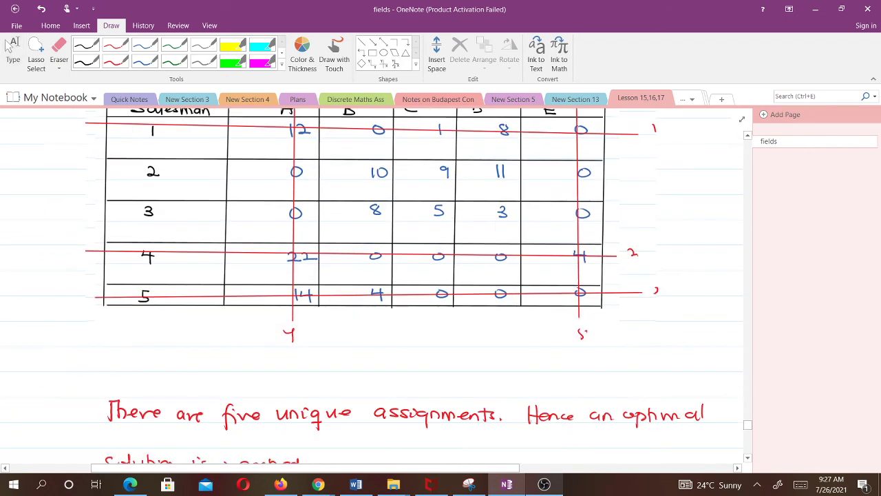
pyautogui.scroll(-5, 372, 275)
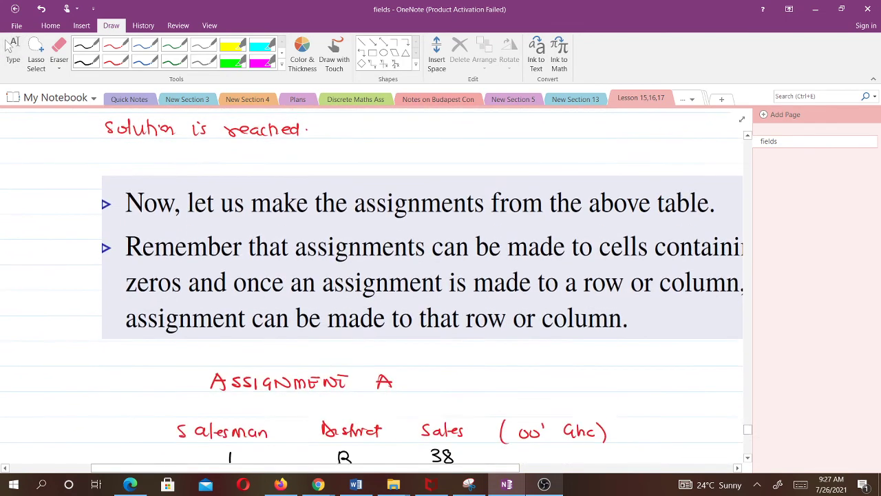
pyautogui.scroll(-3, 372, 275)
pyautogui.click(115, 60)
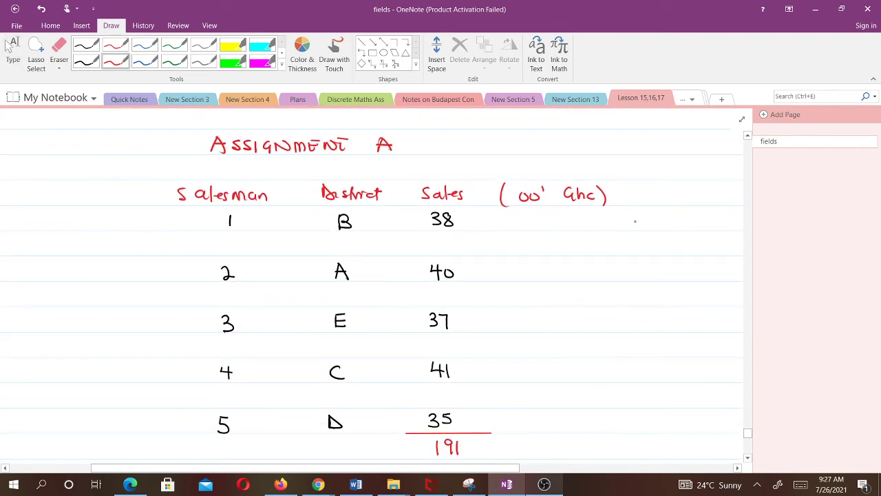
pyautogui.click(12, 52)
pyautogui.scroll(-1, 8, 45)
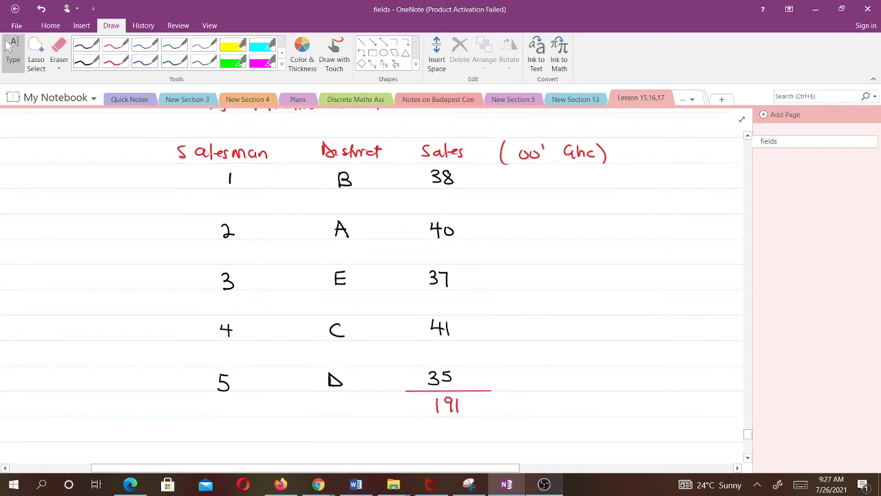
pyautogui.click(115, 60)
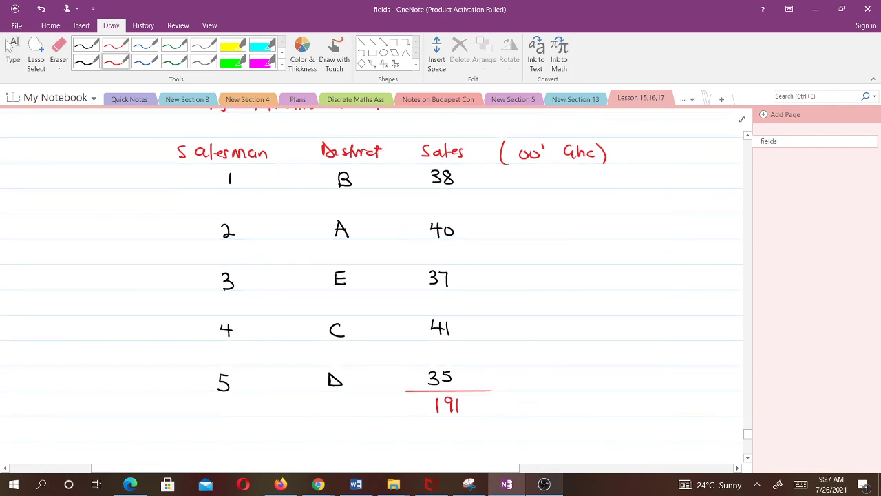
pyautogui.moveTo(505, 403); pyautogui.dragTo(528, 393)
pyautogui.scroll(1, 371, 286)
pyautogui.scroll(-8, 372, 286)
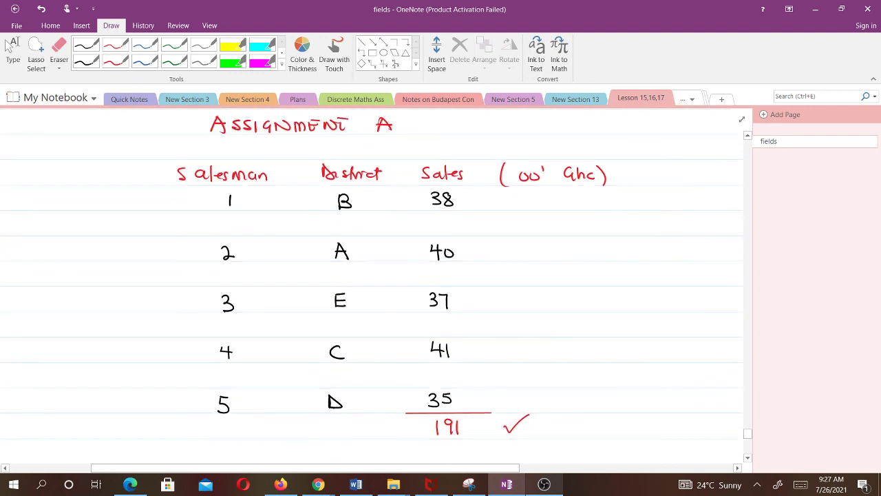
# Draw red checkmarks beside the 191 totals of Assignment B and Assignment C, then scroll to Thank You
pyautogui.scroll(-3, 562, 404)
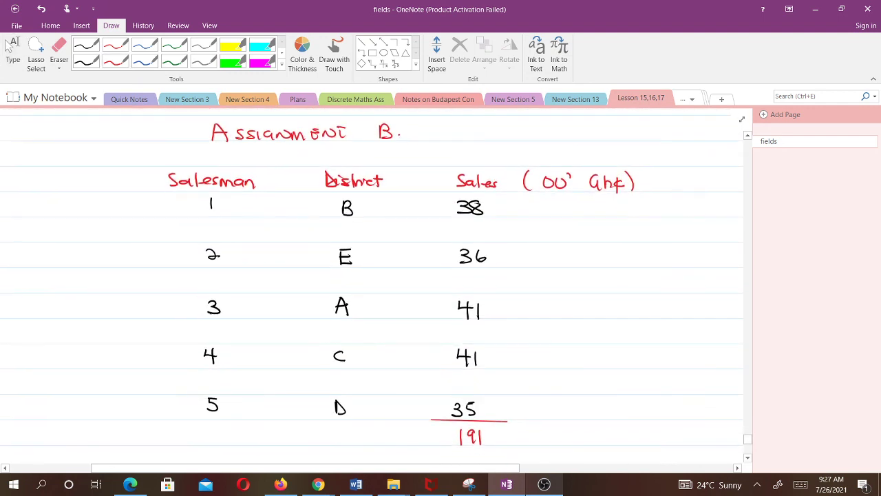
pyautogui.moveTo(570, 416); pyautogui.dragTo(595, 406)
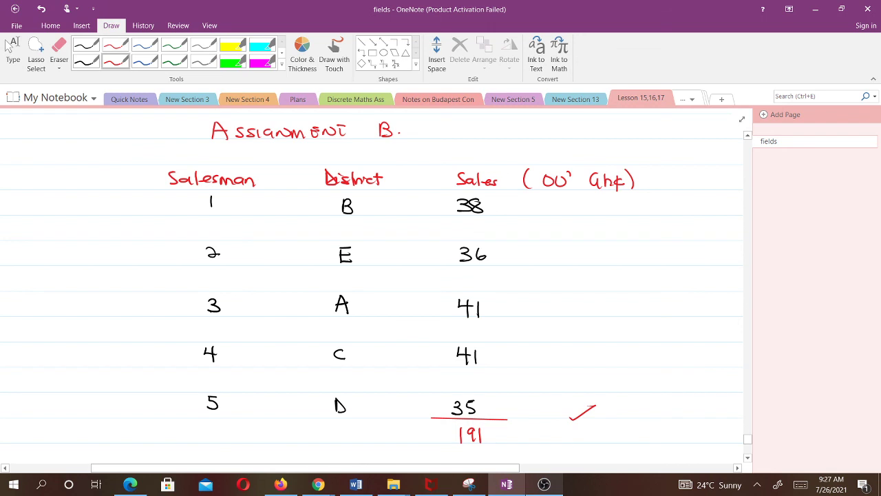
pyautogui.click(12, 50)
pyautogui.scroll(-6, 371, 286)
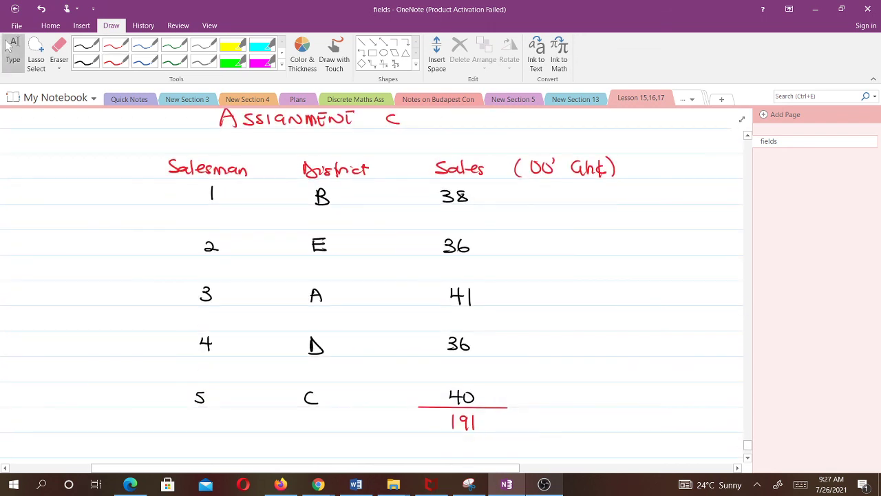
pyautogui.click(116, 61)
pyautogui.moveTo(548, 396); pyautogui.dragTo(571, 387)
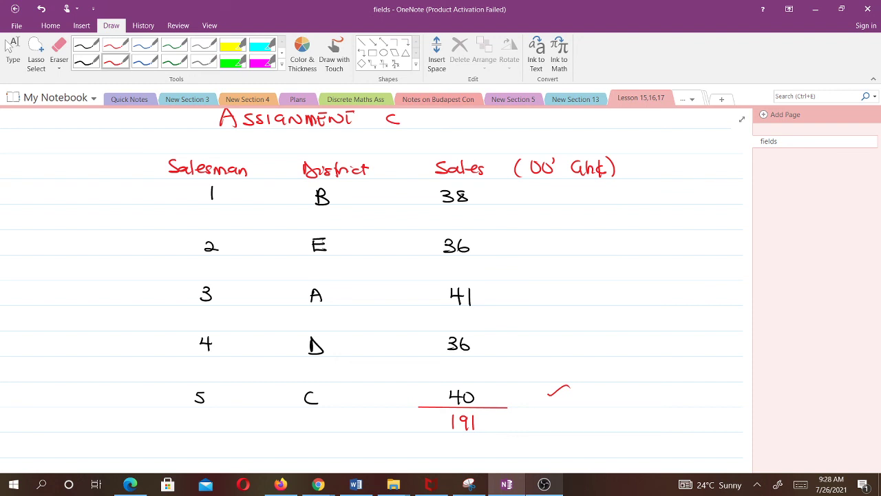
pyautogui.scroll(-6, 371, 276)
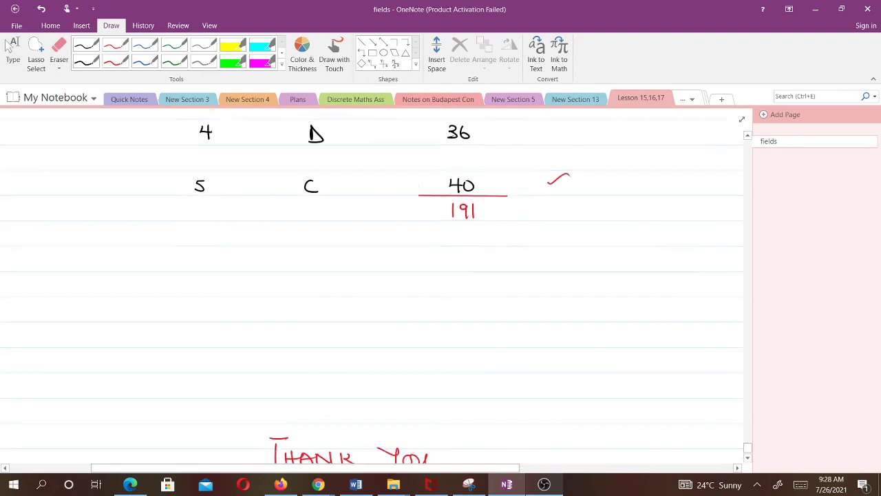